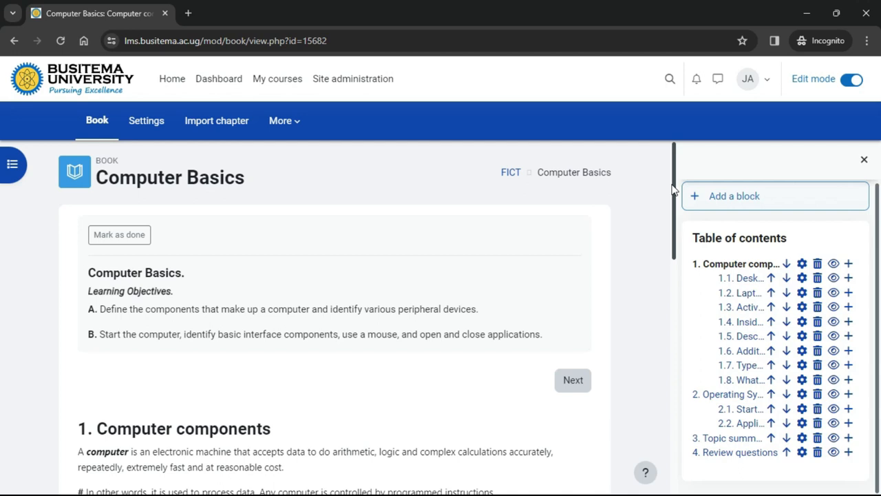
Scroll through the Computer Basics book page before leaving for the course page
drag(687, 227, 817, 451)
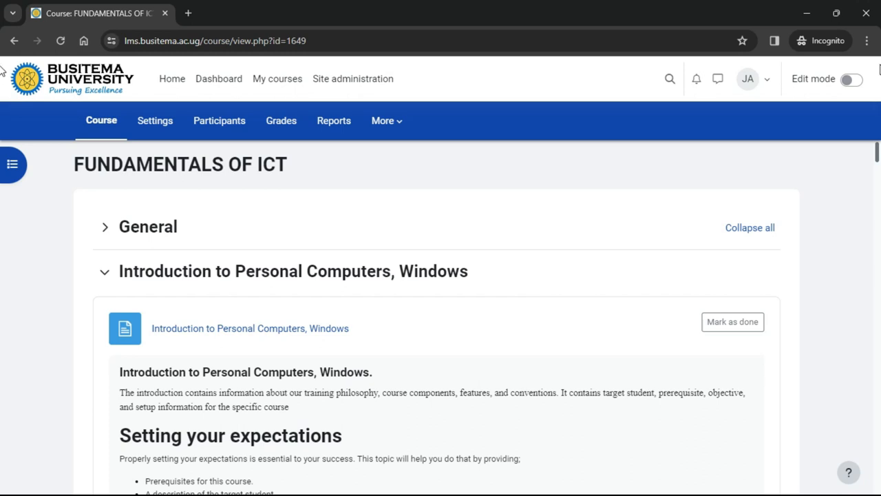
Switch Edit mode on for the Fundamentals of ICT course page
click(854, 79)
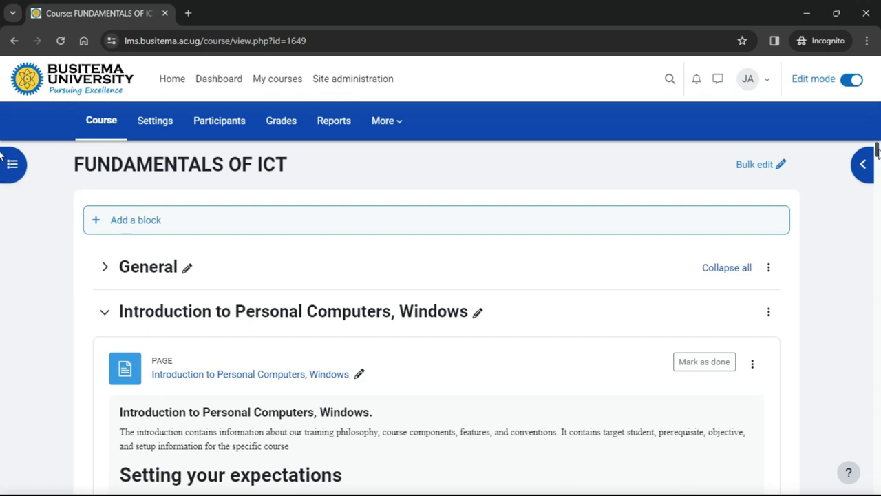
drag(875, 148, 875, 201)
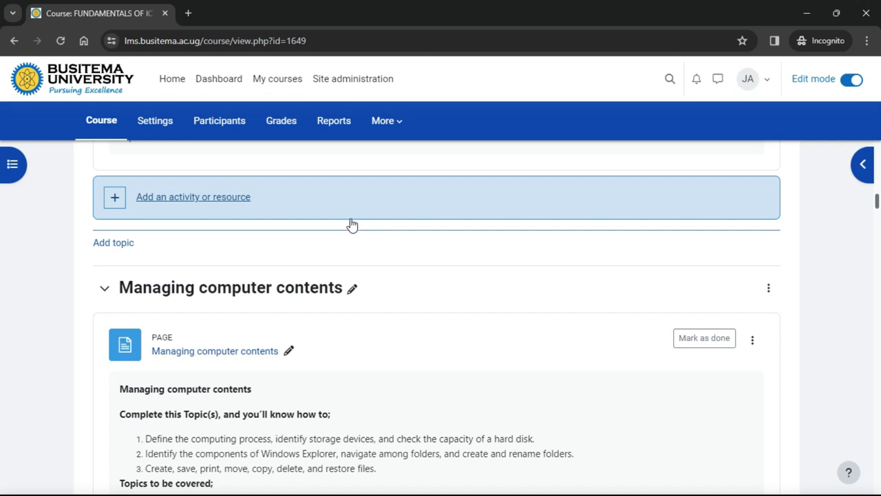
Bring up the activity chooser and view the Book resource's description
click(222, 200)
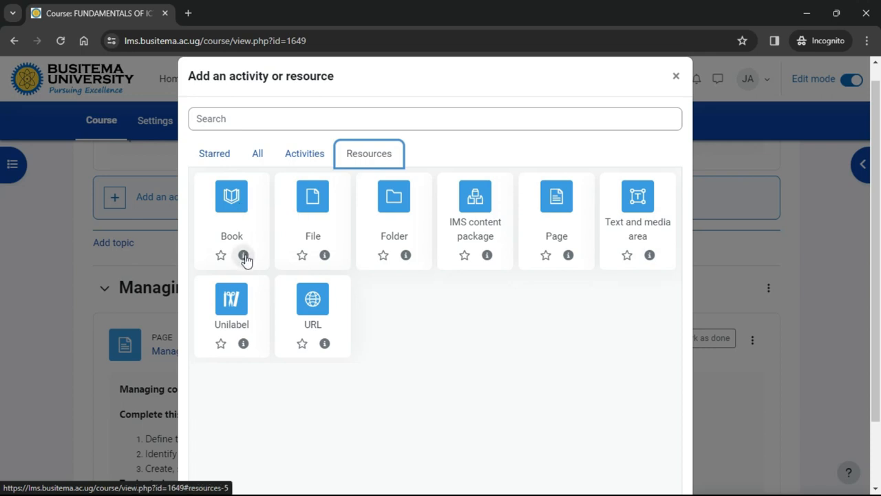
click(244, 256)
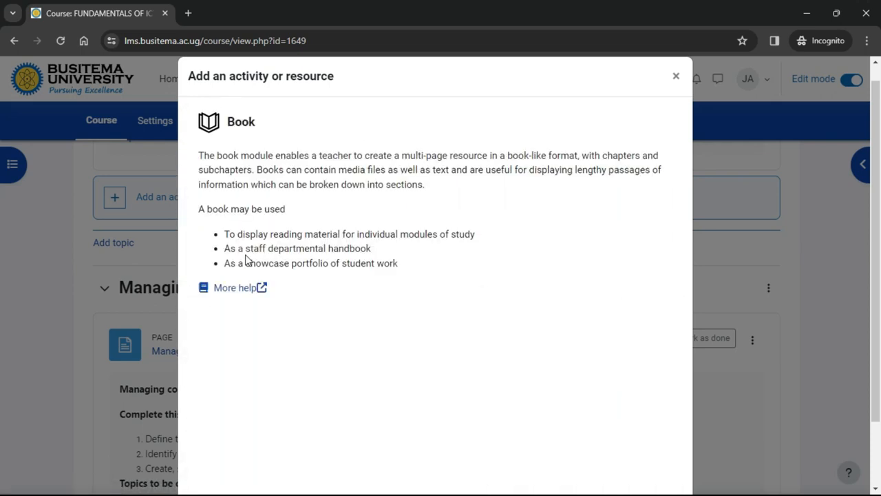
scroll(441, 276, down, 3)
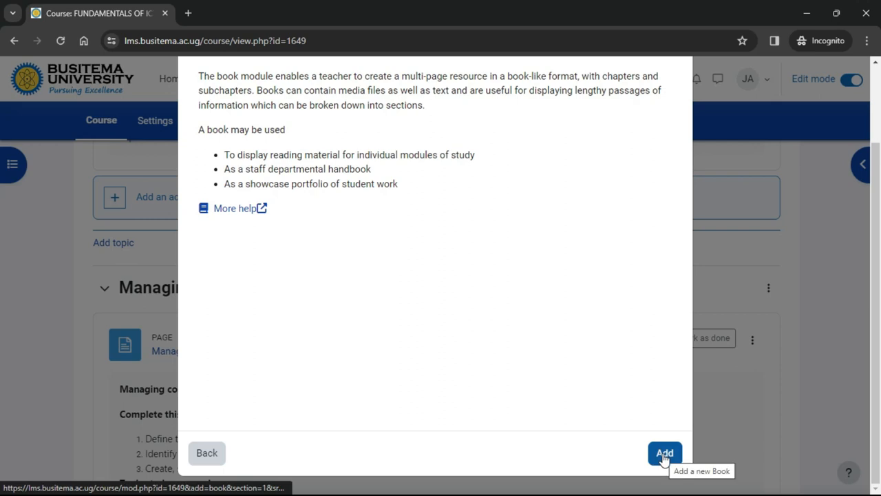
Add a new Book named 'Introduction to computers' with its description displayed on the course page
click(665, 453)
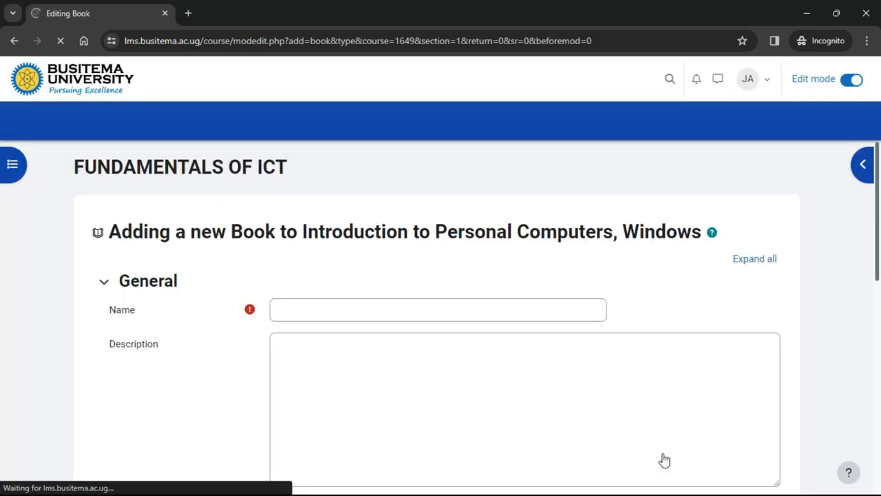
click(401, 242)
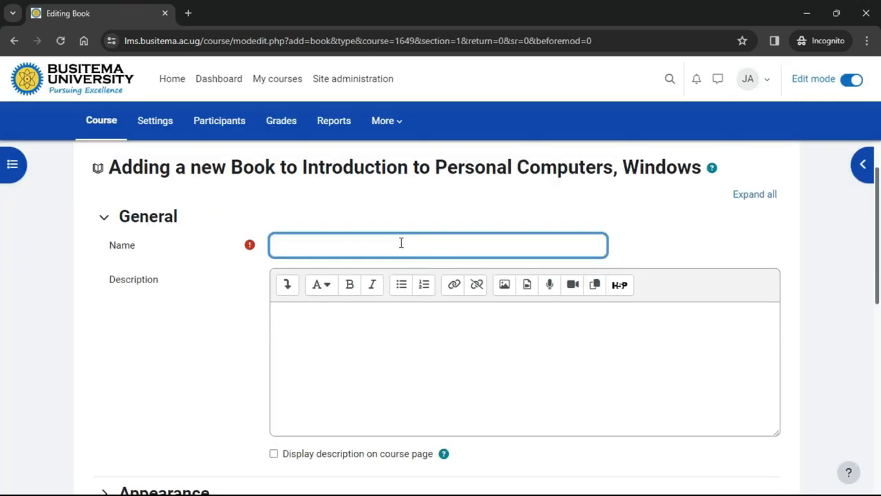
text(Int)
text(roduct)
text(ion )
text(to )
text(compu)
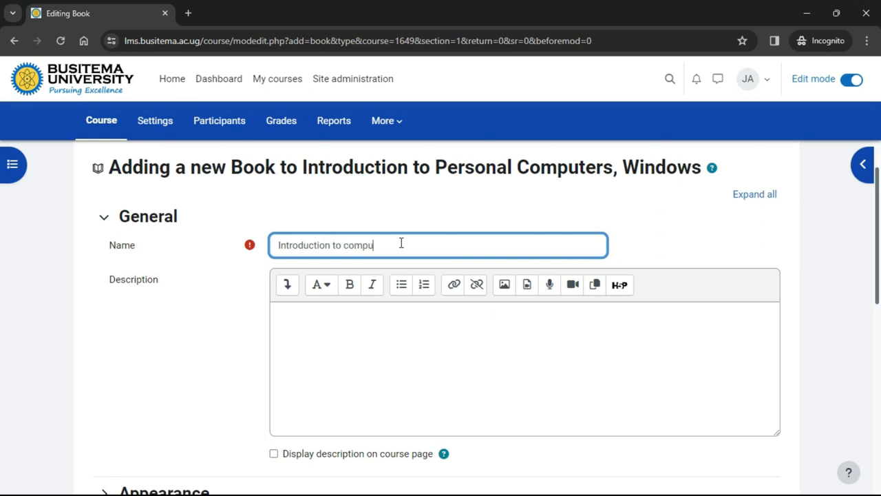
text(ters)
click(315, 321)
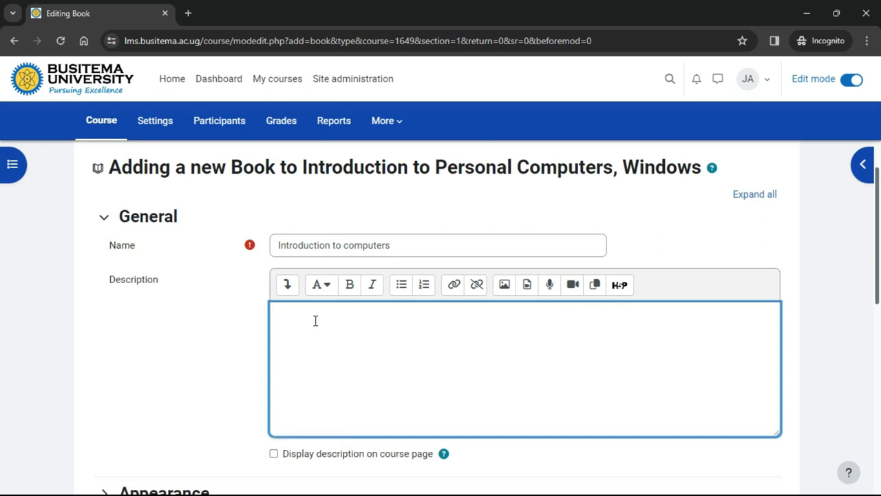
click(273, 453)
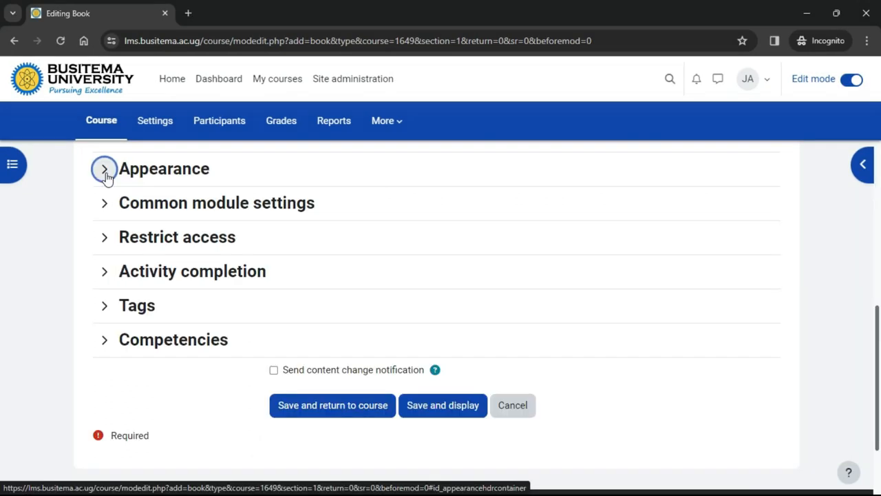
Review the chapter formatting and completion tracking choices and turn on content change notification
click(104, 169)
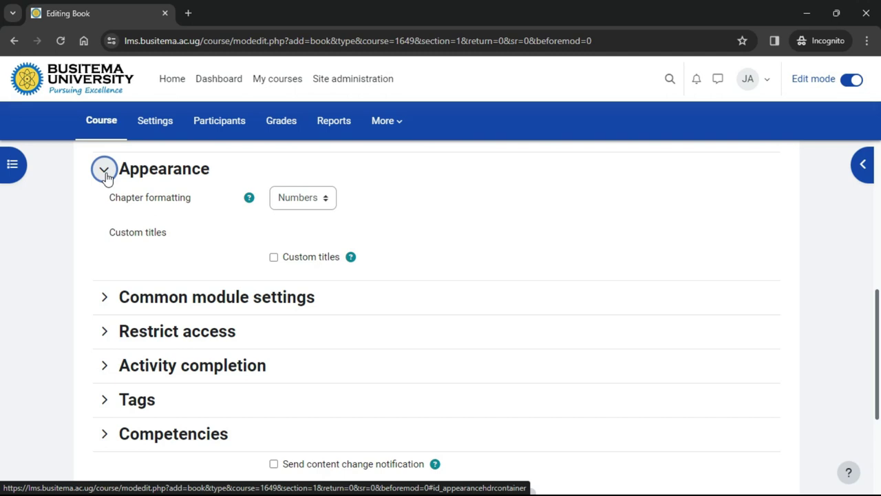
click(325, 197)
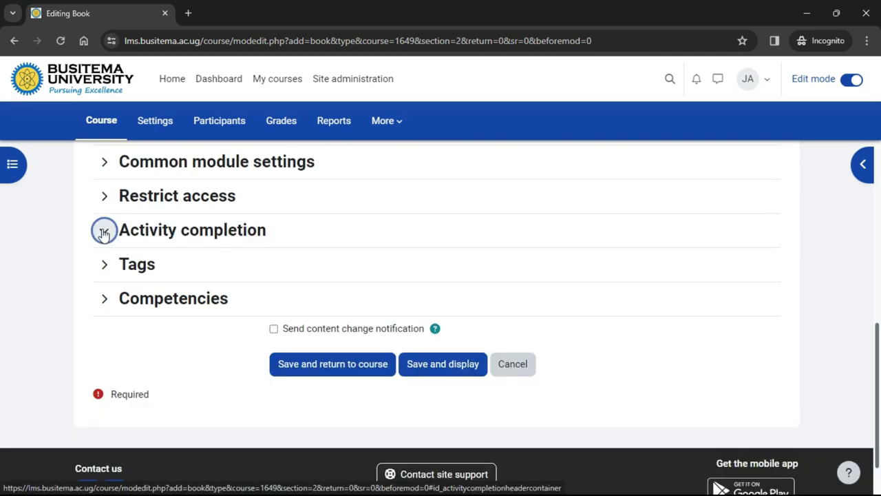
click(103, 230)
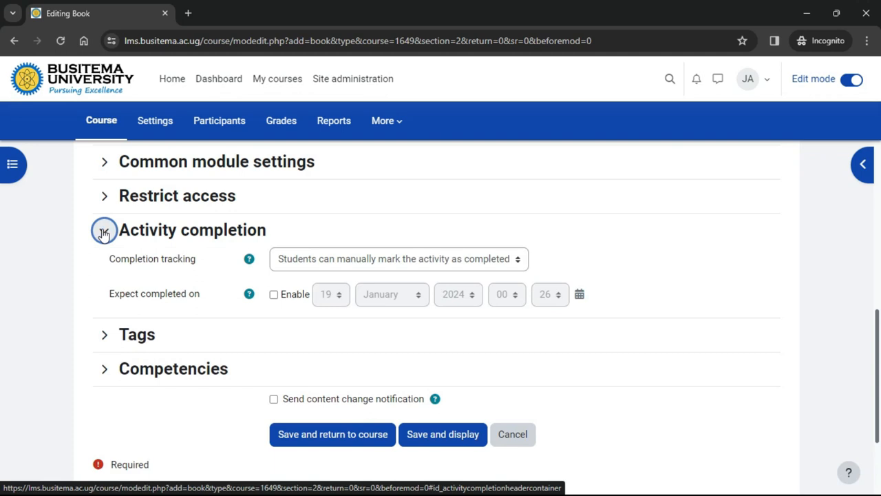
click(509, 260)
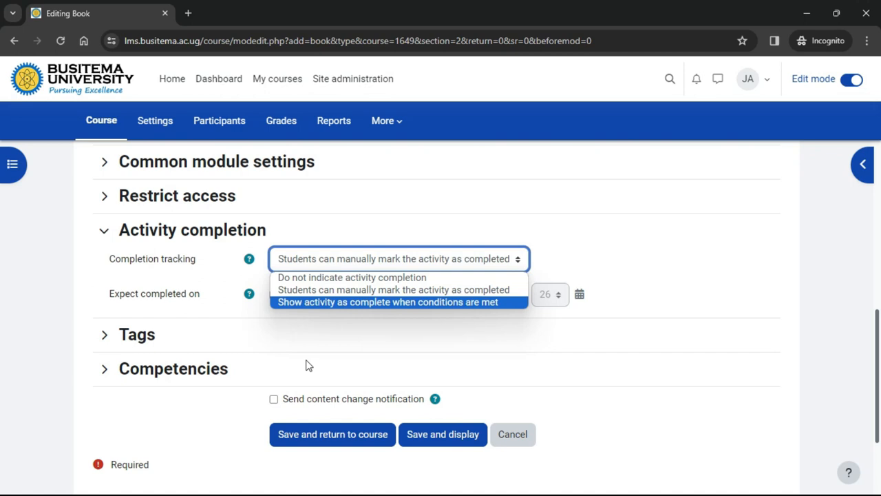
click(273, 399)
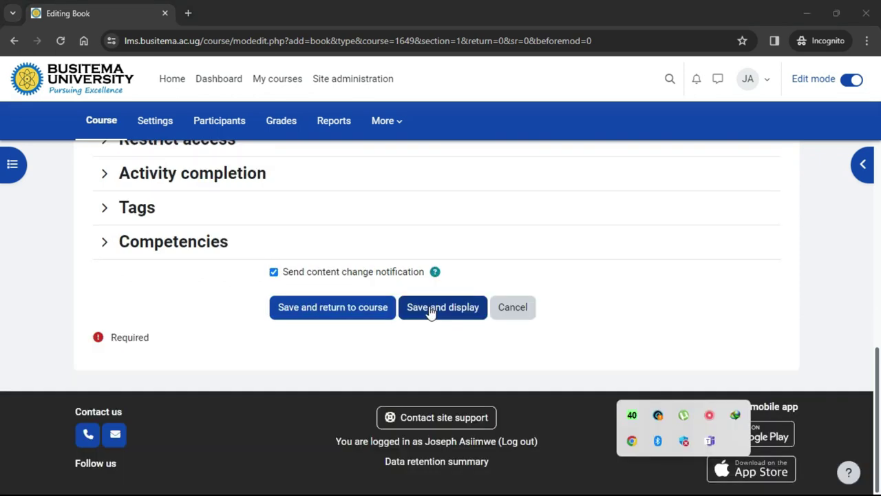
Save and display the book, then begin a new chapter after Desktop Computer components
click(432, 309)
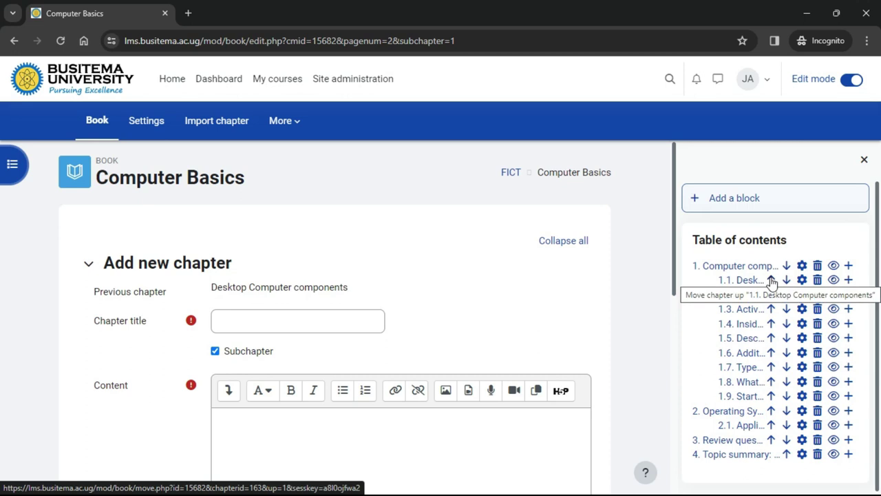
click(848, 278)
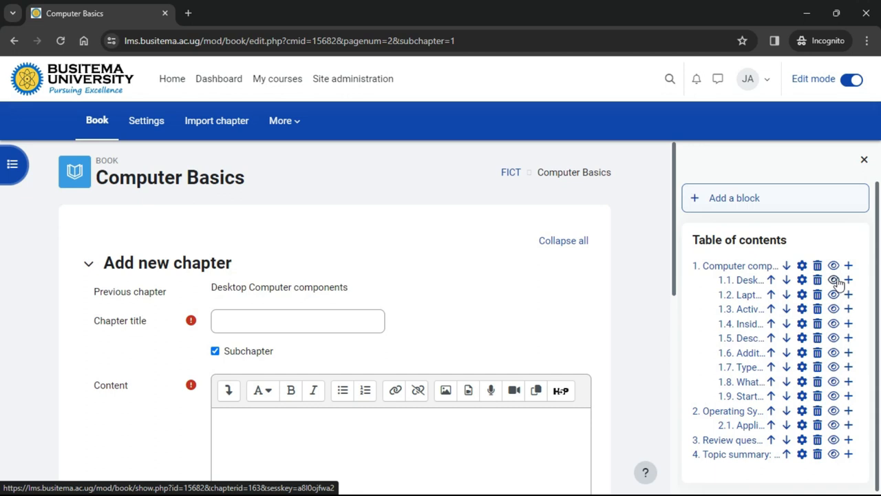
click(785, 280)
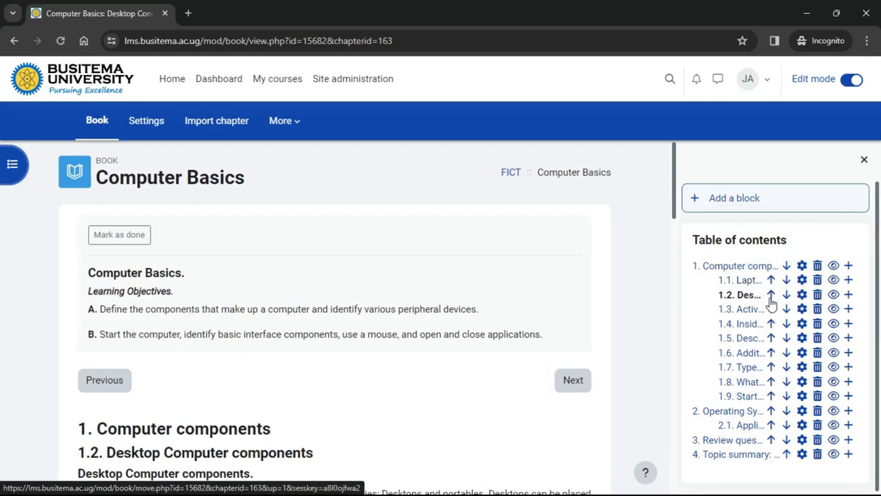
click(761, 295)
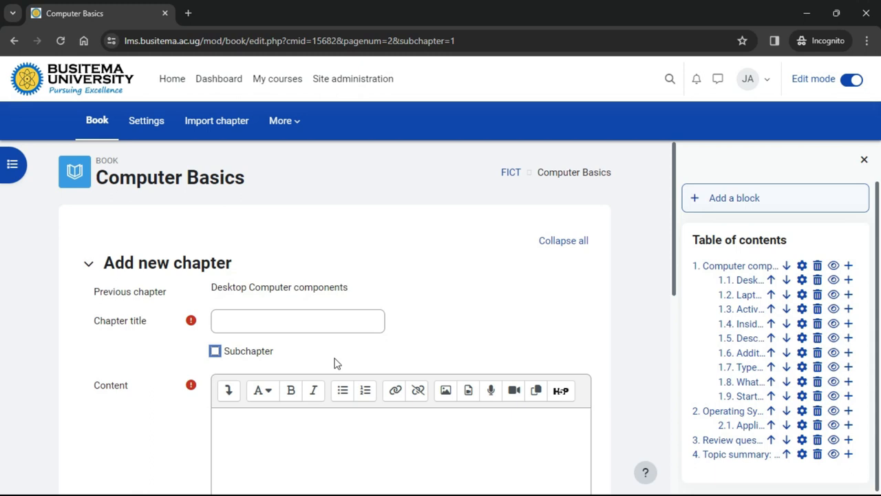
Mark the new chapter as a subchapter, check a chapter's settings, and begin another chapter after Computer components
click(214, 351)
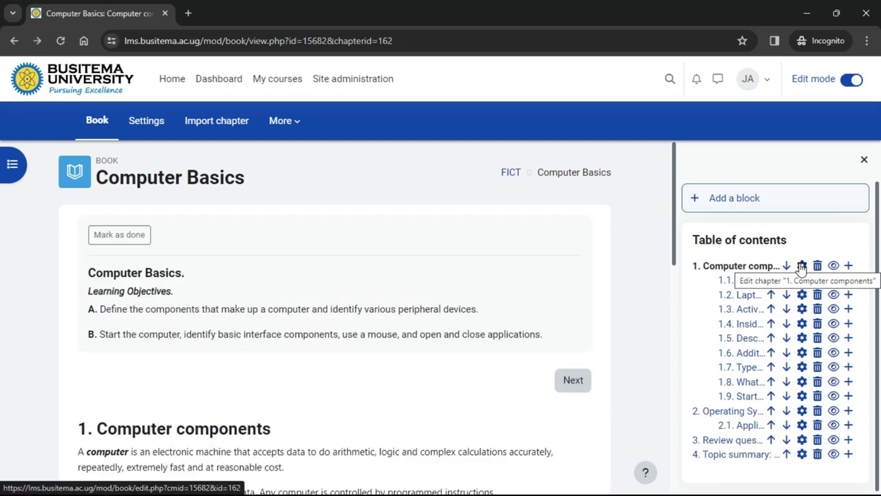
click(801, 265)
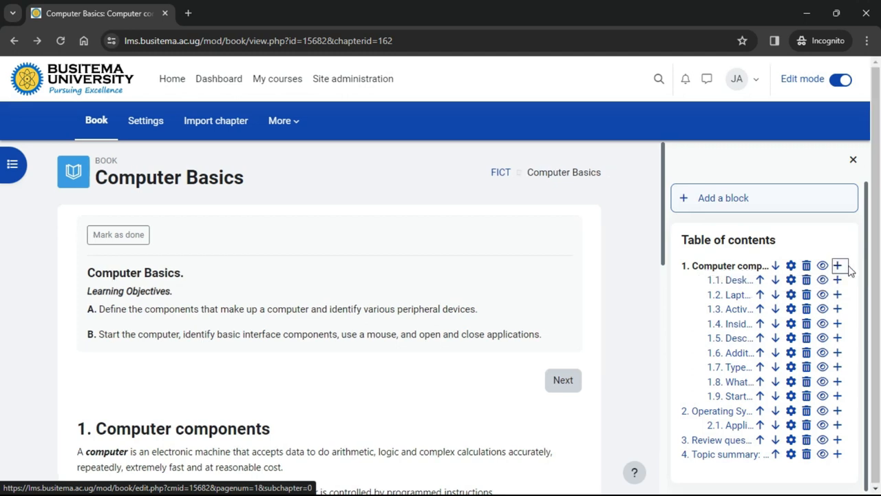
click(848, 267)
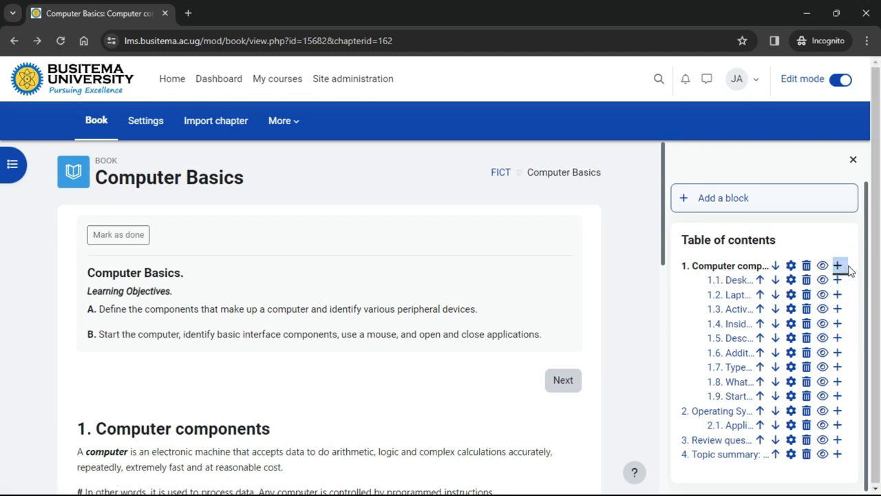